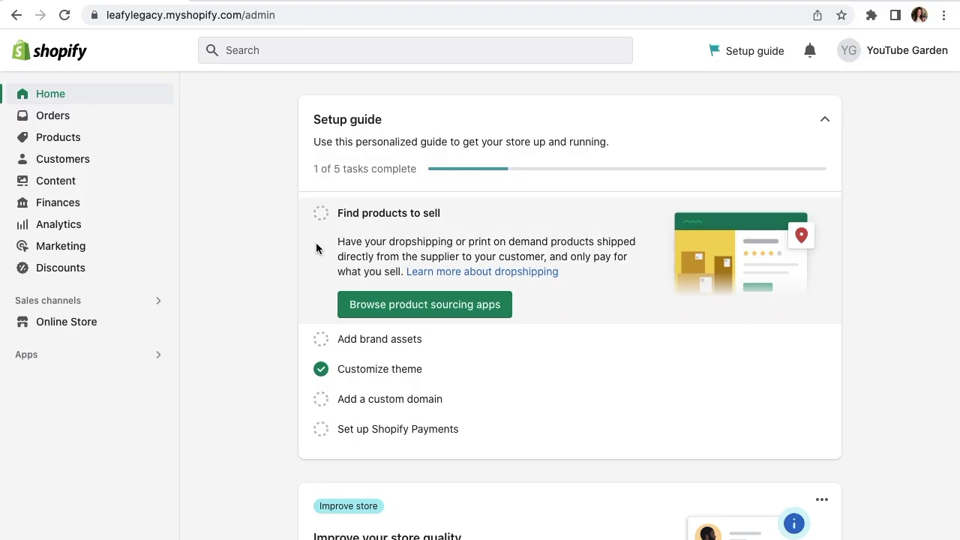
Go to Online Store's Themes page and scroll back up to the current Dawn theme.
left_click(90, 329)
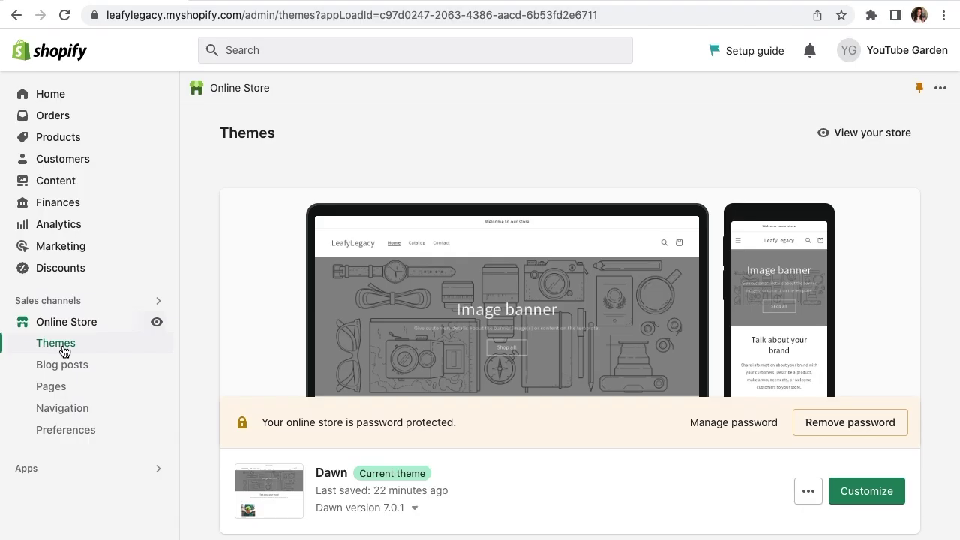
scroll(679, 395, "down", 1)
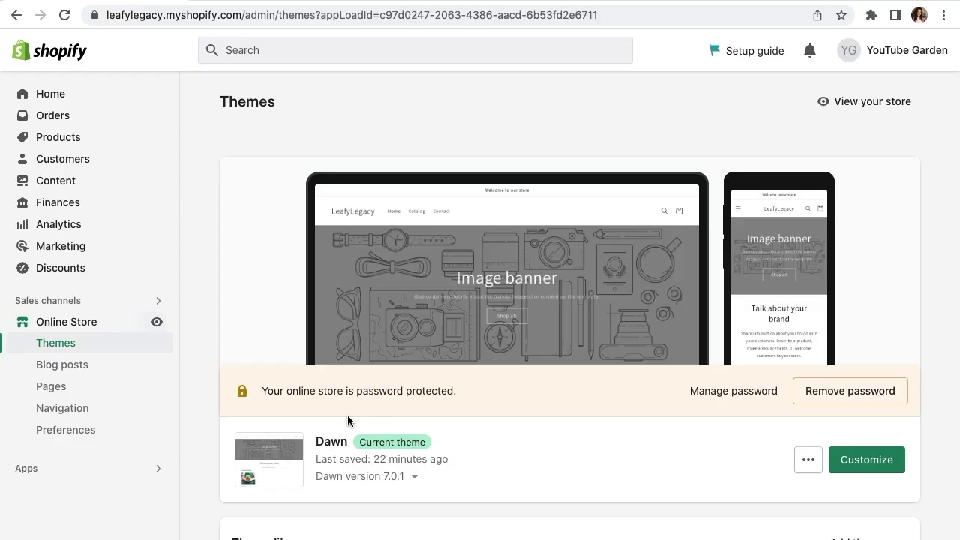
scroll(347, 420, "down", 10)
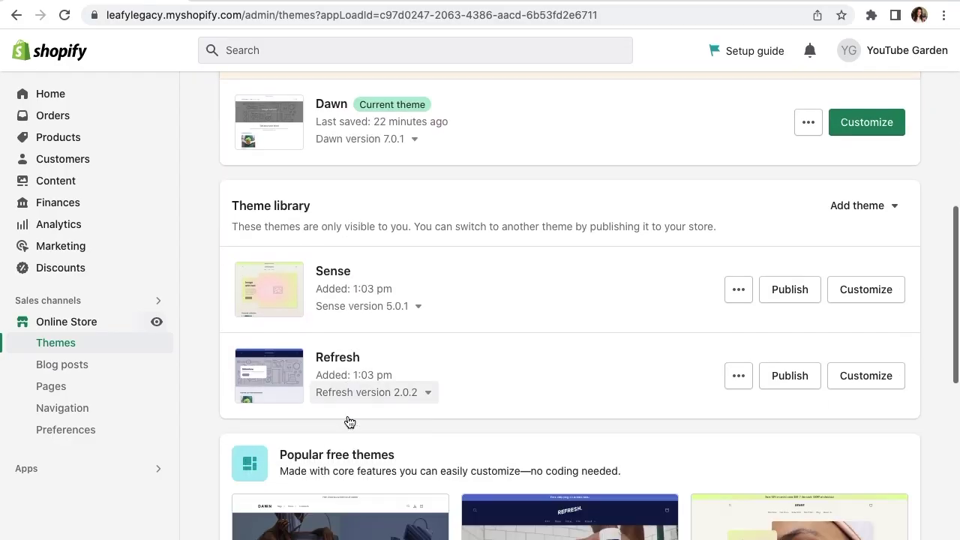
scroll(724, 310, "down", 2)
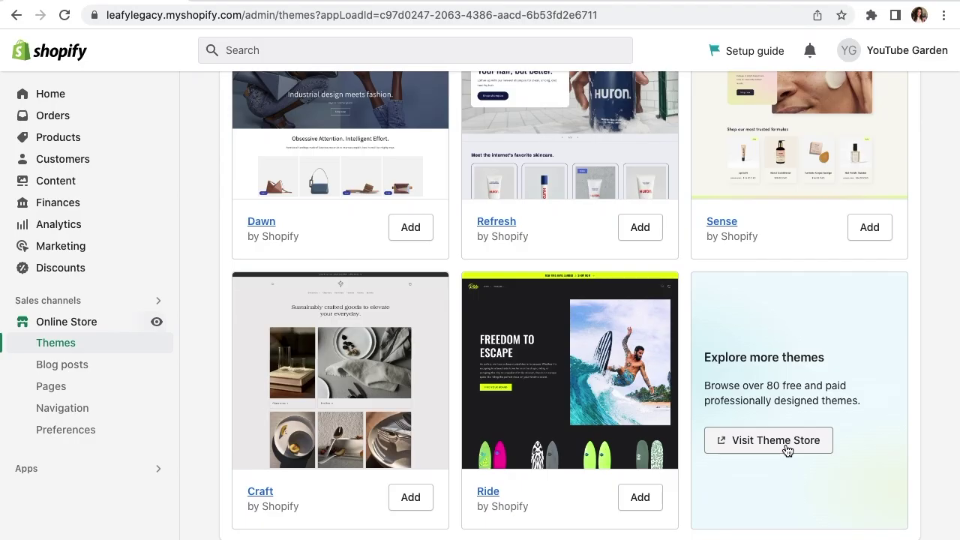
scroll(787, 450, "up", 5)
scroll(787, 450, "up", 5)
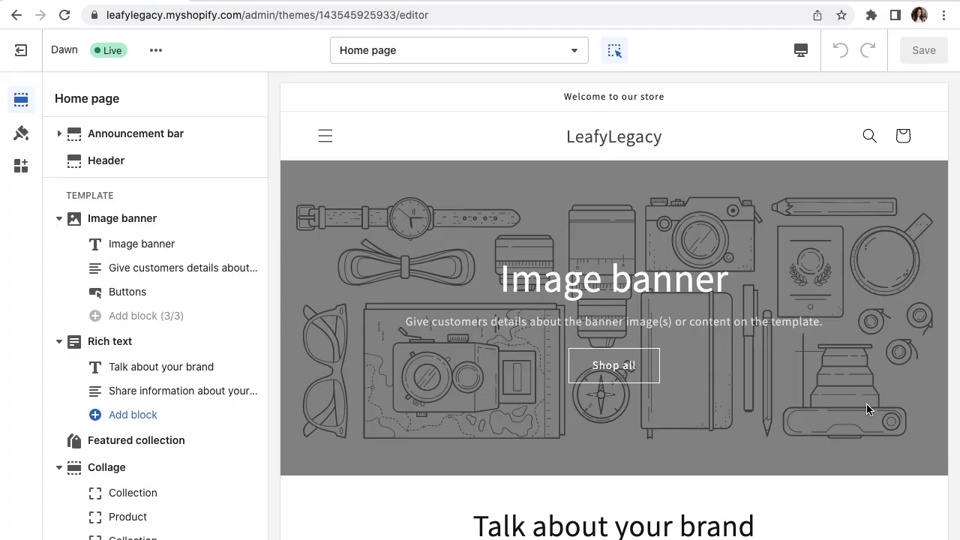
Select the home page's Image banner section to show its settings in the sidebar.
scroll(866, 403, "down", 15)
left_click(576, 180)
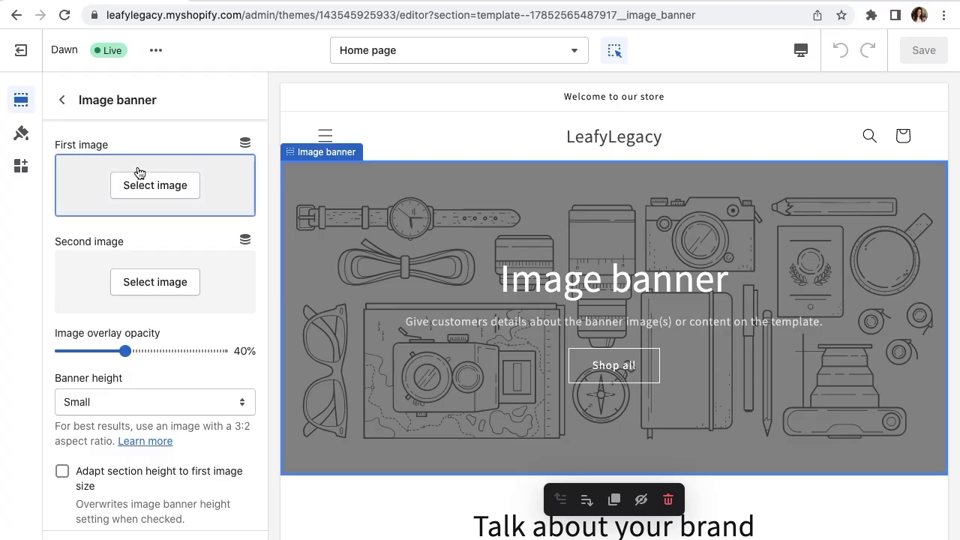
Set the banner's first image to the watering-can garden photo from the store library.
left_click(155, 185)
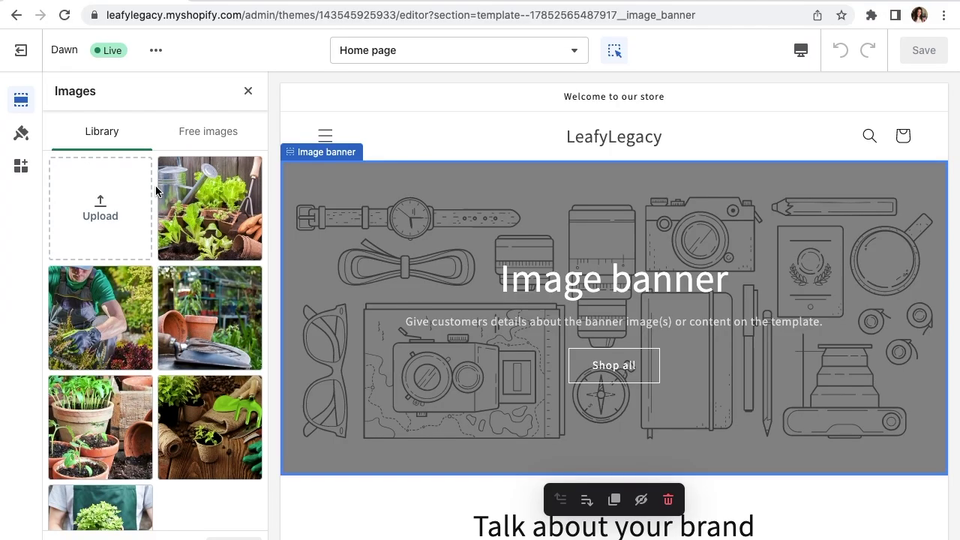
left_click(204, 140)
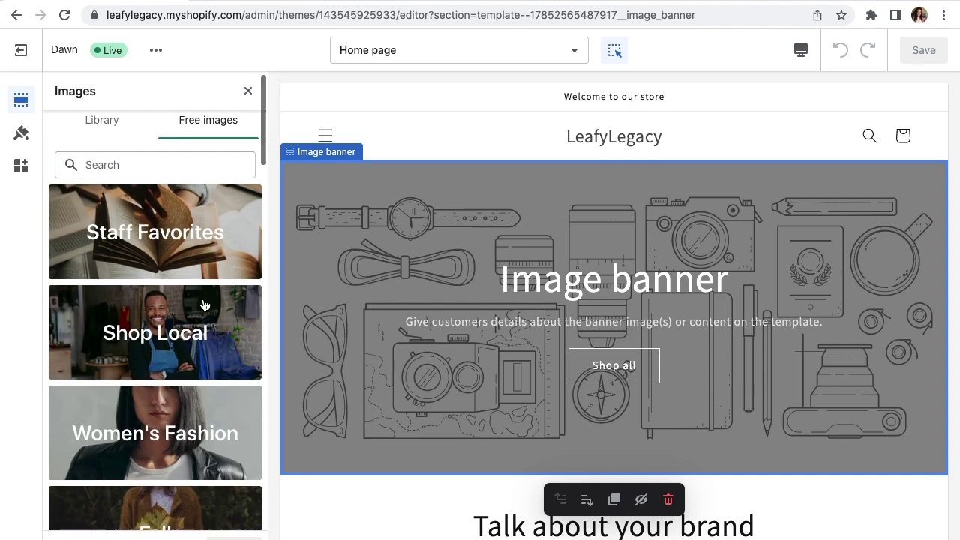
scroll(204, 305, "down", 4)
scroll(203, 303, "down", 12)
scroll(178, 175, "up", 15)
left_click(117, 143)
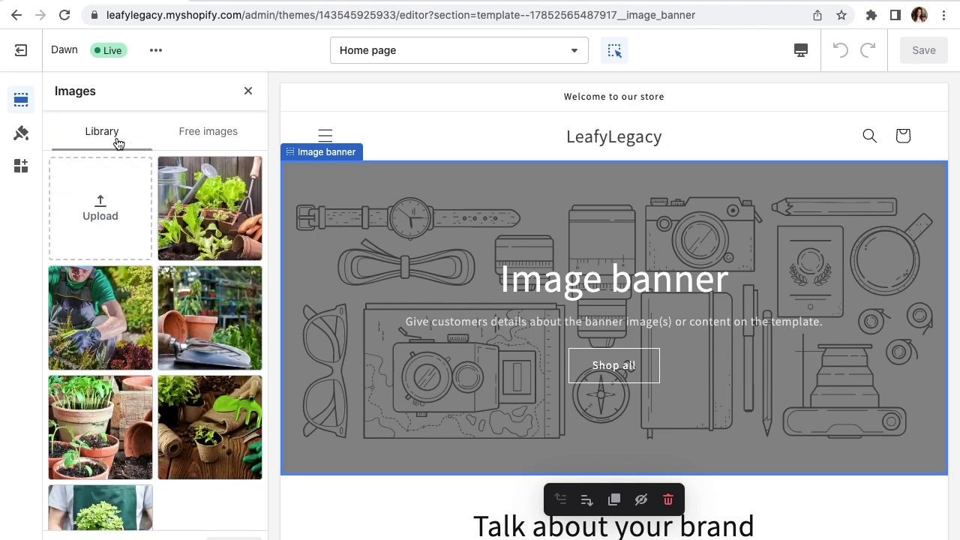
left_click(214, 225)
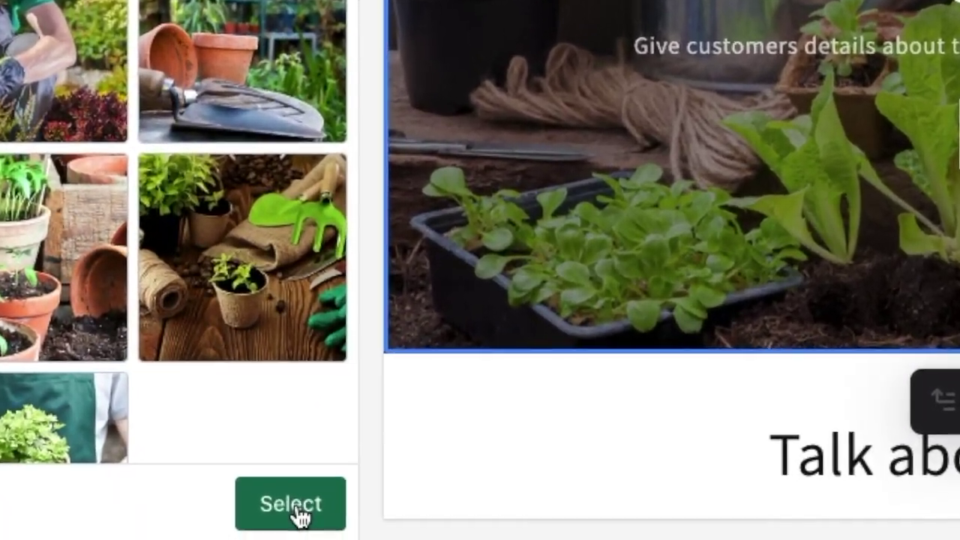
left_click(293, 505)
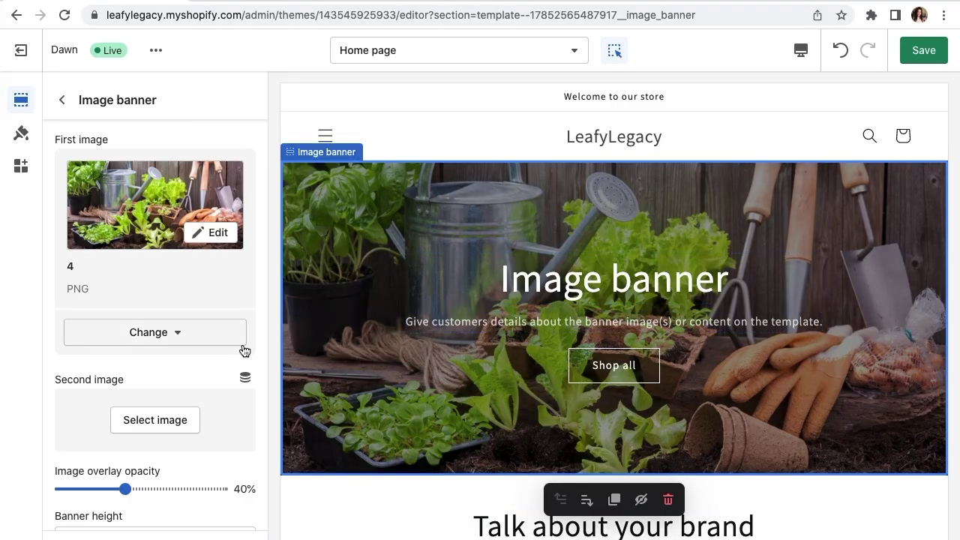
Try flower-pots and gardener photos as the second image, then close without keeping one.
scroll(158, 350, "down", 2)
left_click(155, 335)
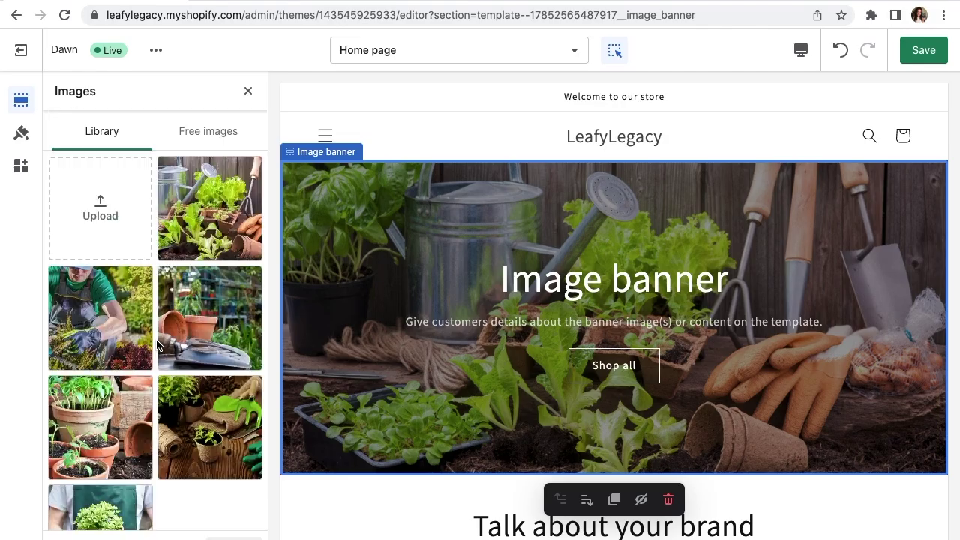
left_click(209, 319)
left_click(203, 403)
left_click(100, 318)
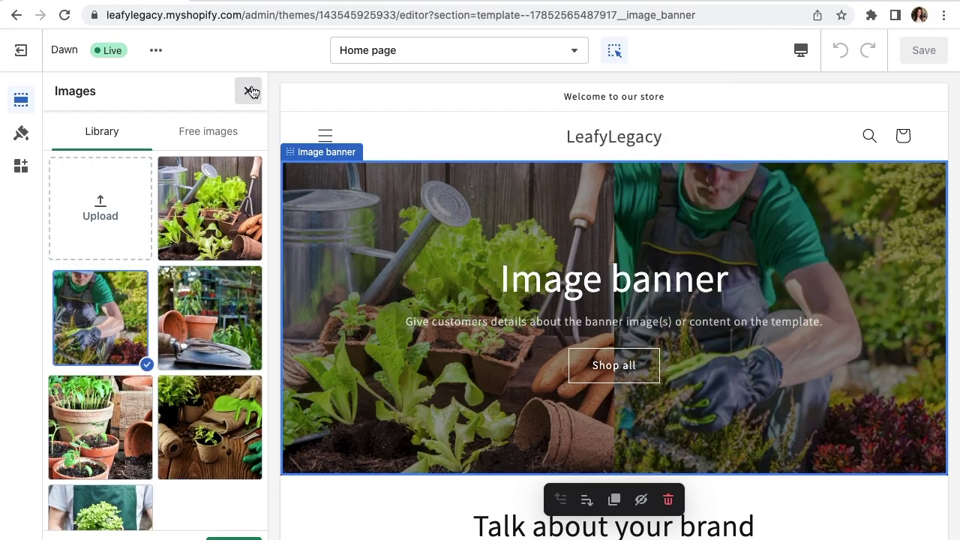
left_click(248, 90)
scroll(215, 249, "down", 3)
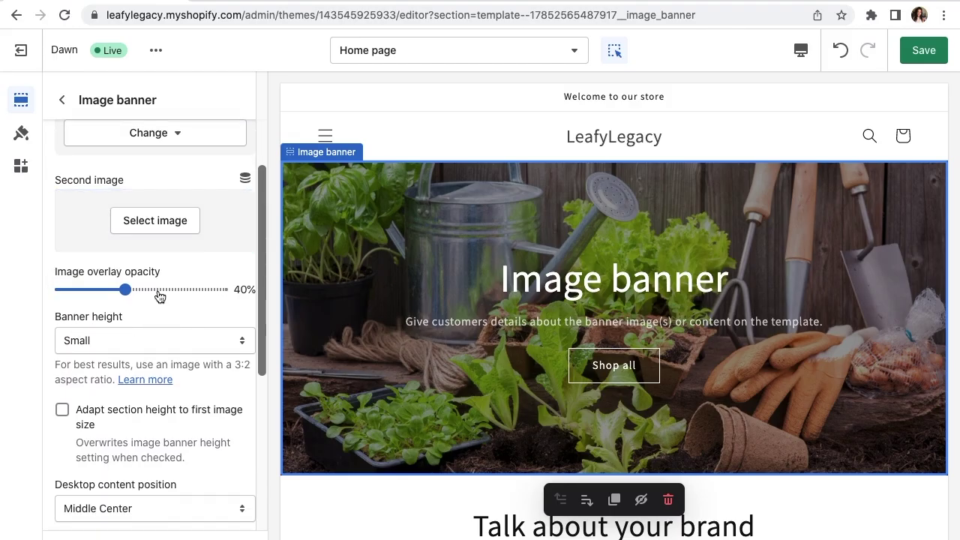
Try a 70% banner overlay opacity, then return it to 40%.
left_click_drag(125, 290, 173, 292)
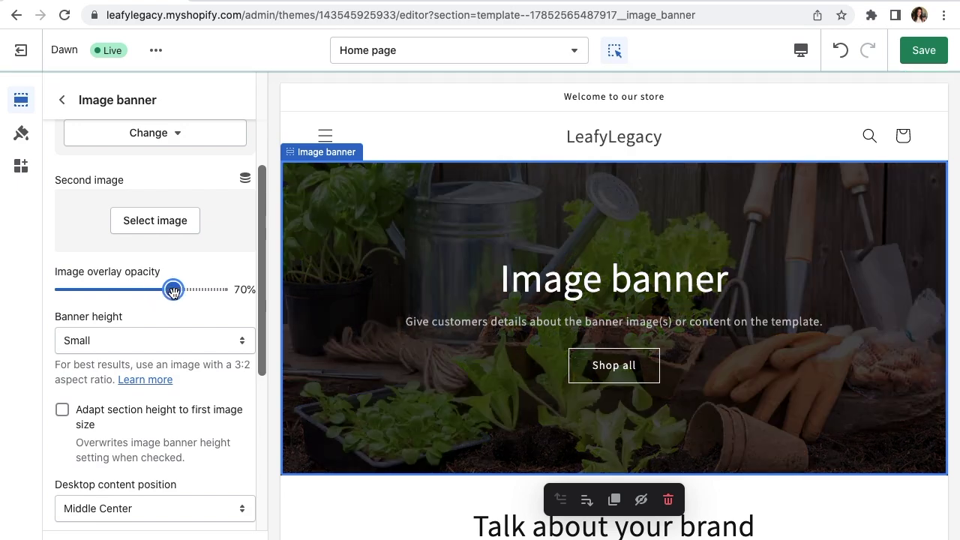
left_click_drag(173, 292, 129, 300)
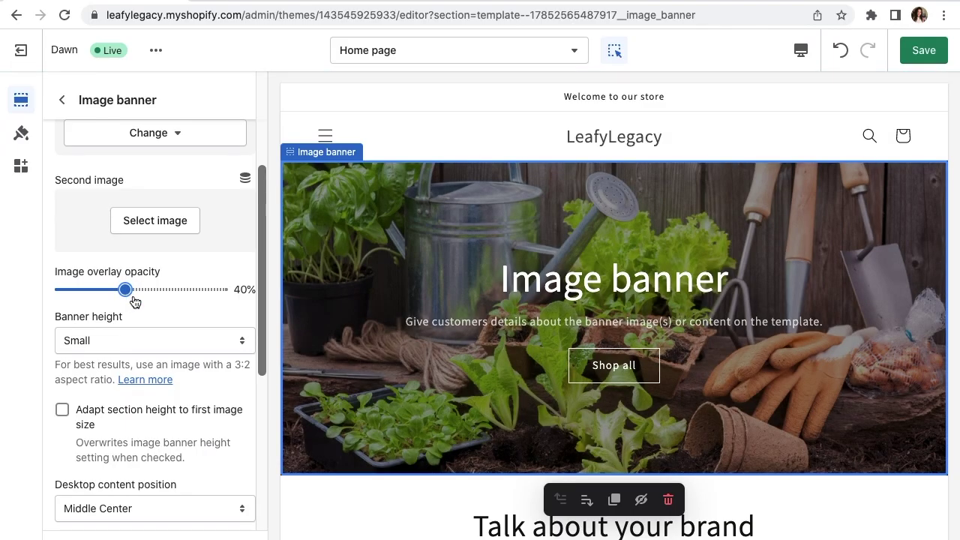
scroll(180, 313, "down", 2)
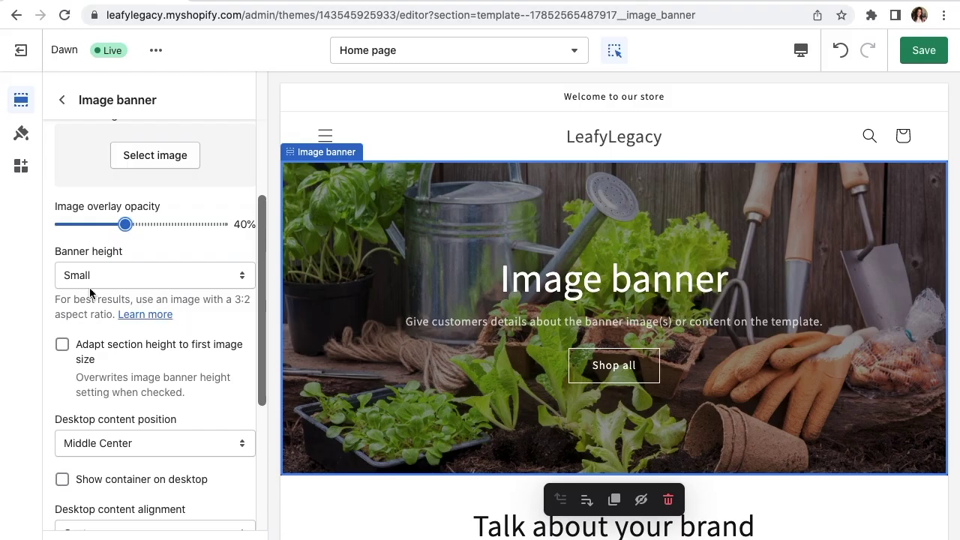
Try Large and Medium heights, keep Small, and enable 'Adapt section height to first image size'.
left_click(102, 279)
left_click(113, 302)
left_click(124, 279)
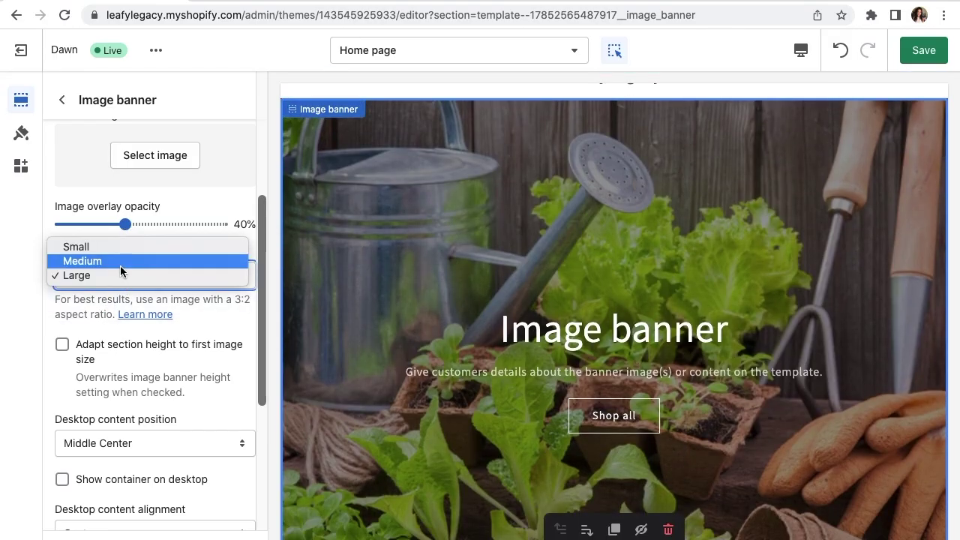
left_click(124, 261)
left_click(131, 276)
left_click(135, 263)
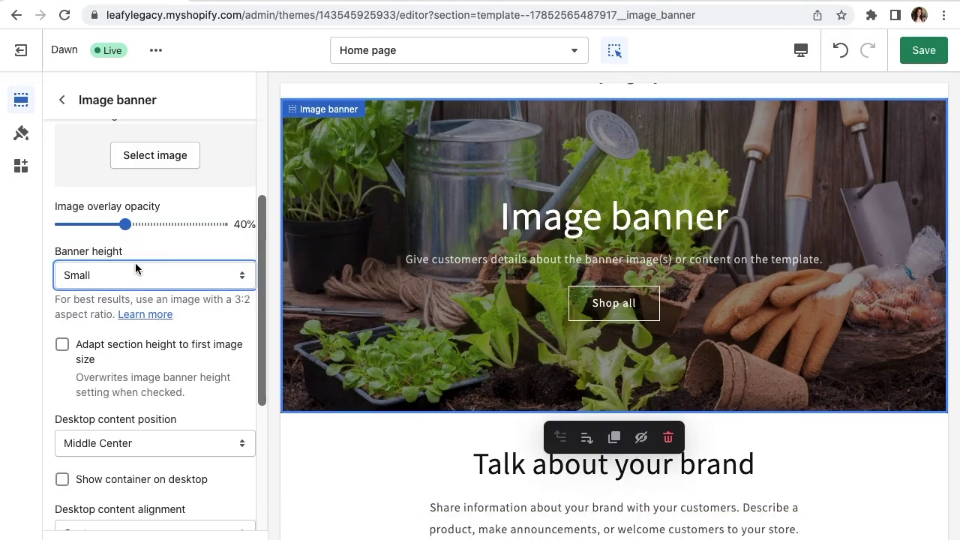
left_click(97, 352)
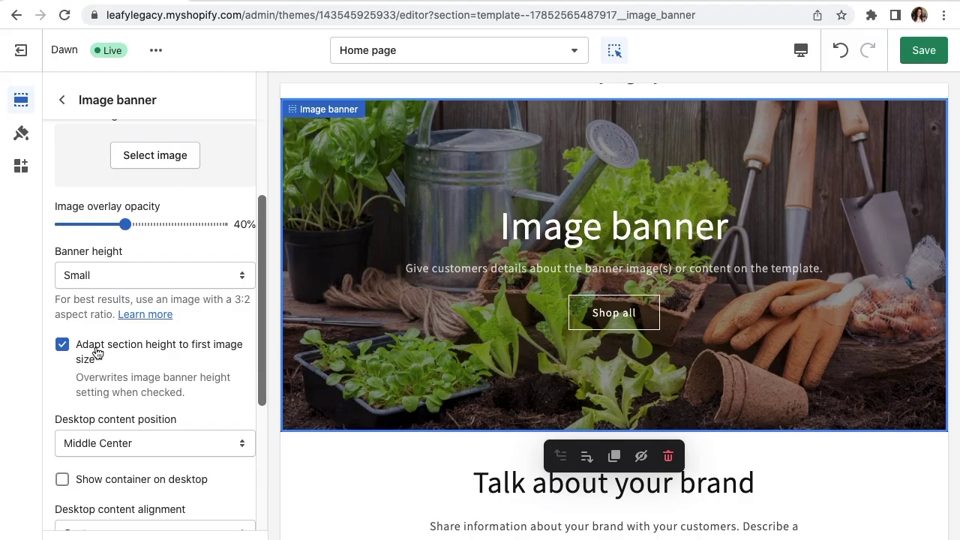
scroll(97, 353, "down", 3)
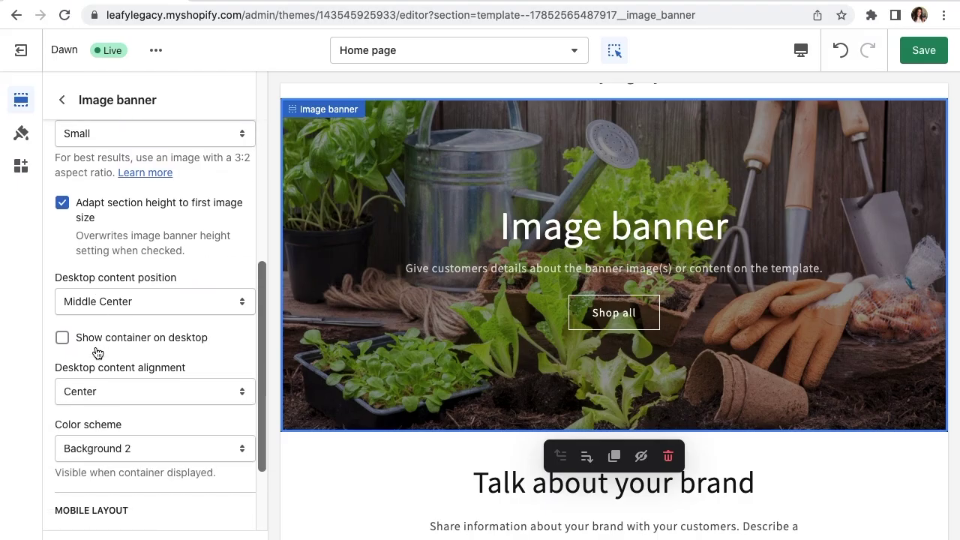
left_click(117, 307)
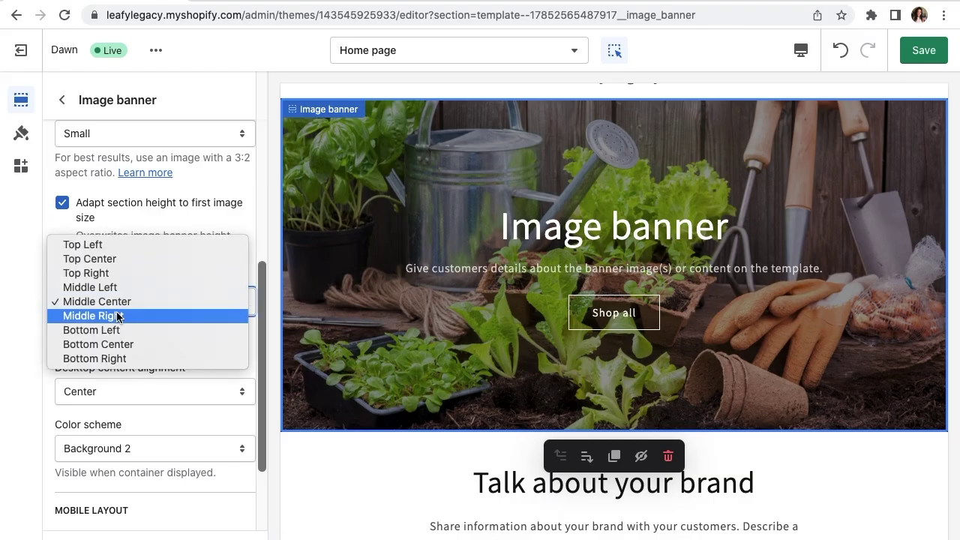
left_click(117, 315)
left_click(123, 302)
left_click(131, 315)
left_click(142, 303)
left_click(142, 315)
left_click(141, 303)
left_click(142, 315)
left_click(142, 302)
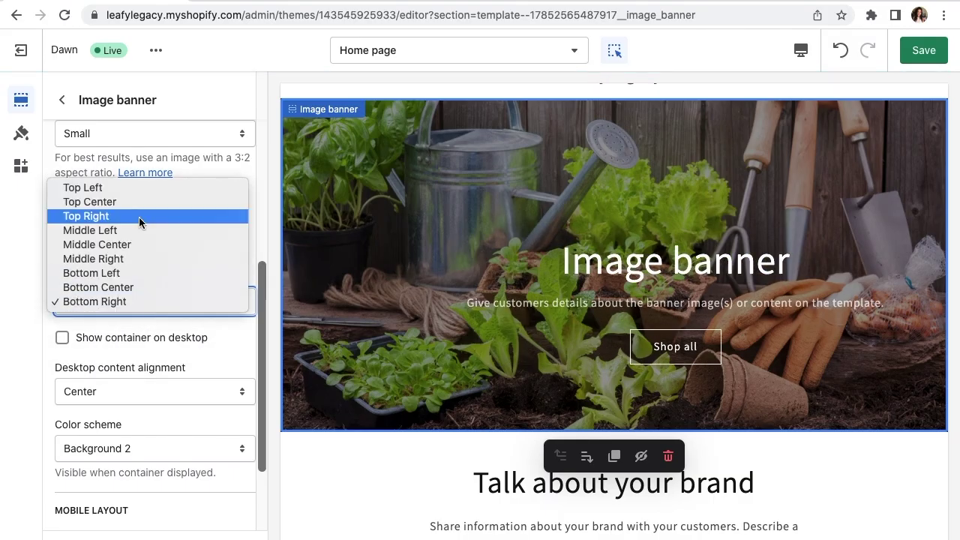
left_click(82, 188)
left_click(141, 302)
left_click(142, 315)
left_click(172, 302)
left_click(171, 344)
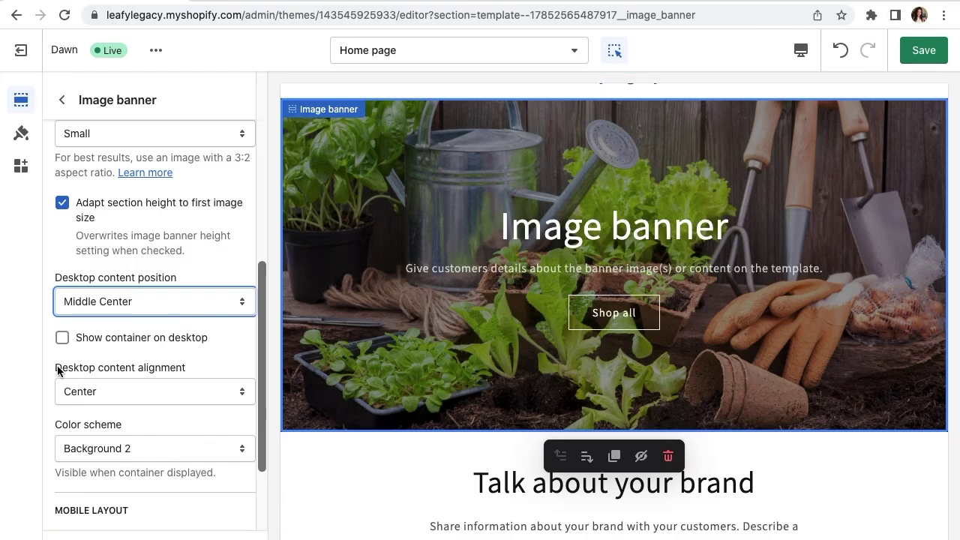
left_click(153, 386)
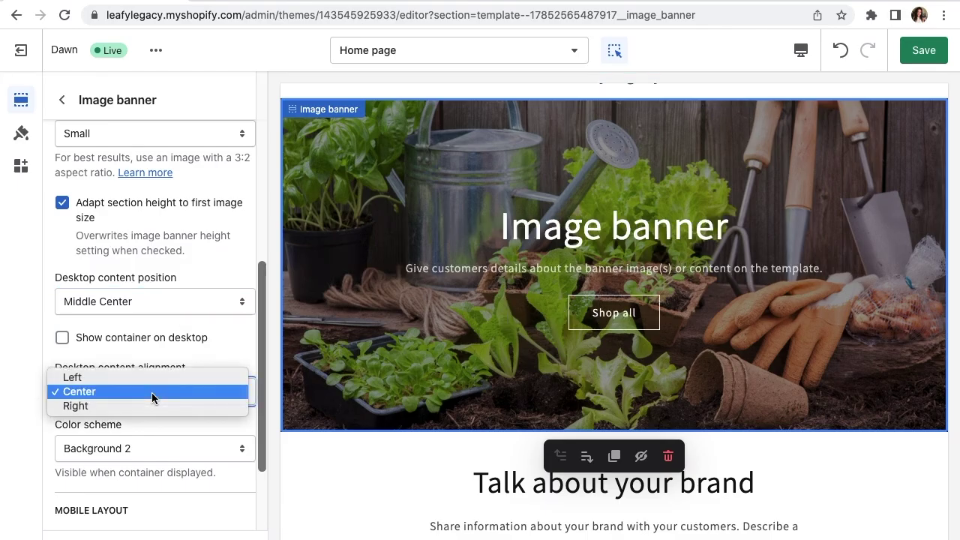
left_click(156, 379)
left_click(156, 387)
left_click(158, 416)
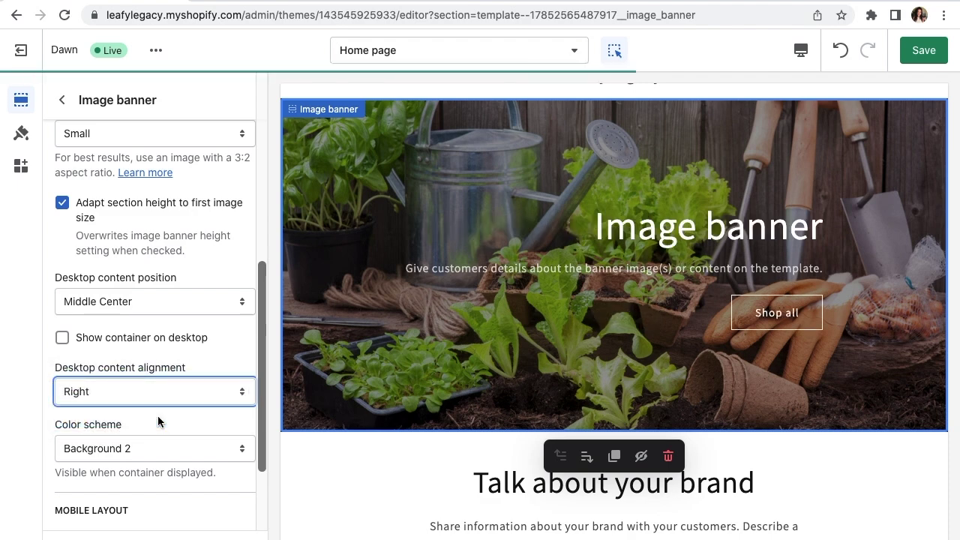
left_click(168, 391)
left_click(154, 377)
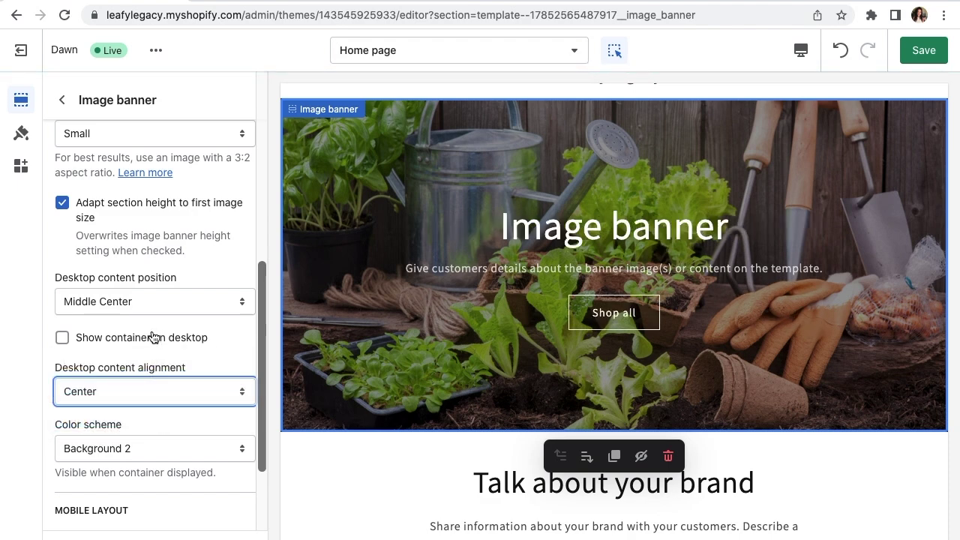
Set the banner colour scheme to Background 1, after trying Inverse, with Show container off.
left_click(153, 339)
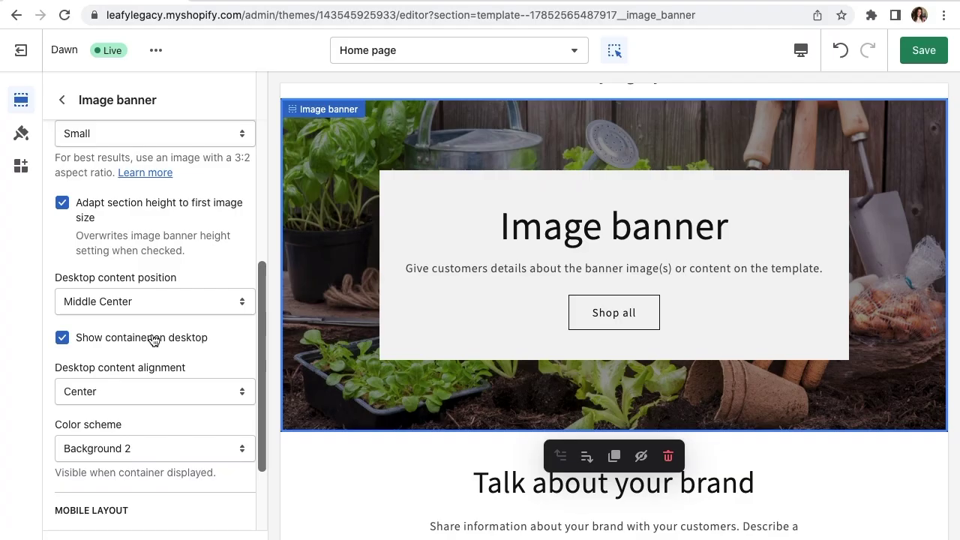
left_click(155, 448)
left_click(157, 459)
left_click(159, 453)
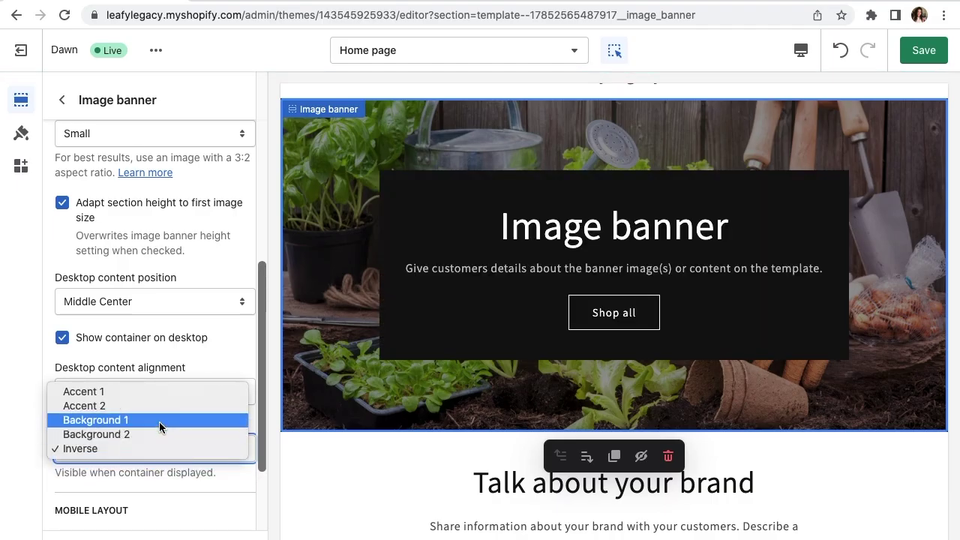
left_click(159, 420)
left_click(154, 338)
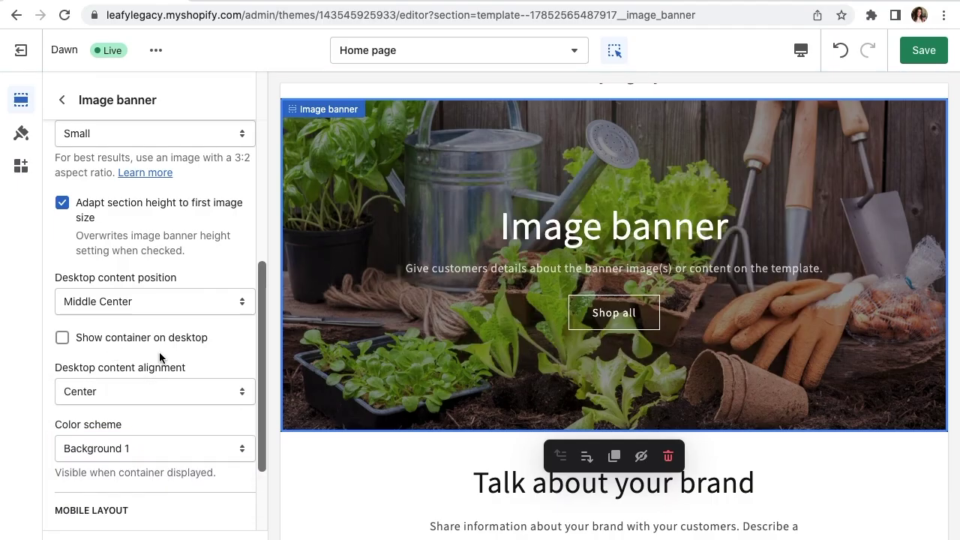
Save the home page changes and go to the storefront tab's address bar.
left_click(934, 58)
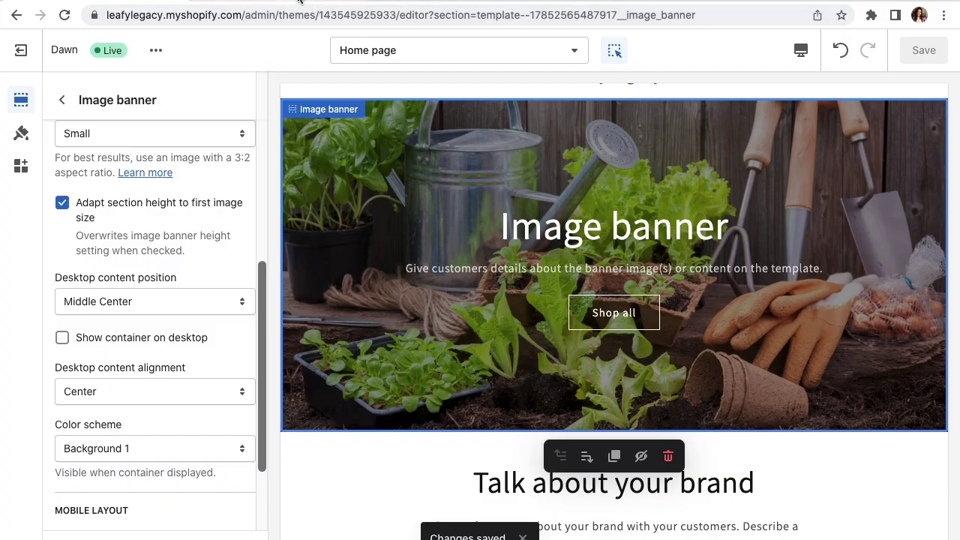
key("ctrl+Tab")
left_click(304, 15)
Reload the live storefront home page to check the new image banner.
key("Return")
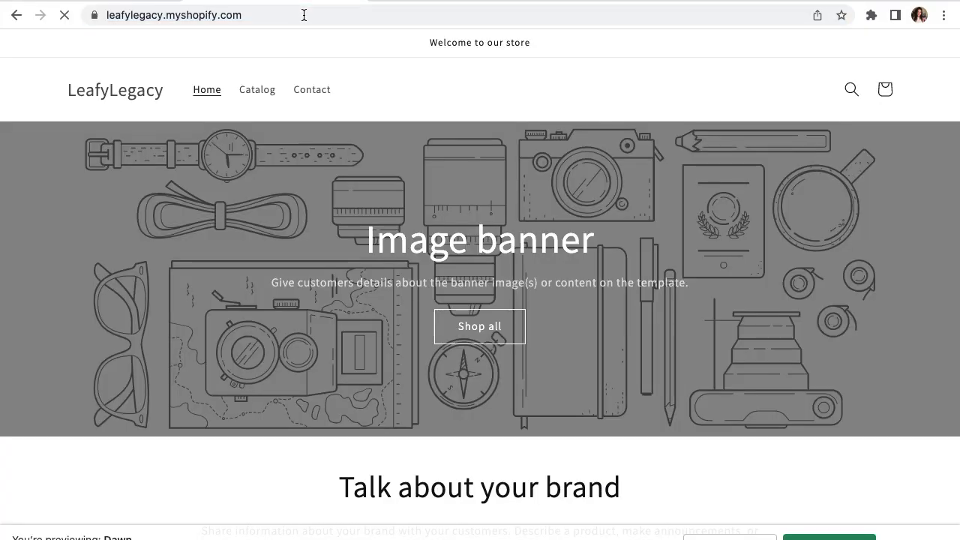